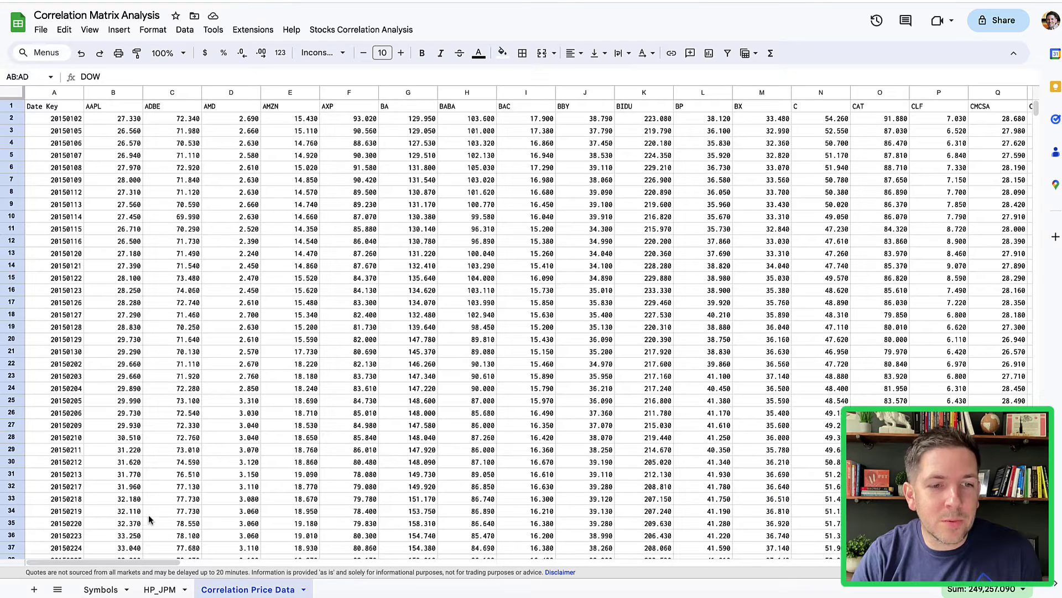
- Check the HP_JPM sheet's closing prices, then return to the Correlation Price Data sheet
left_click(164, 589)
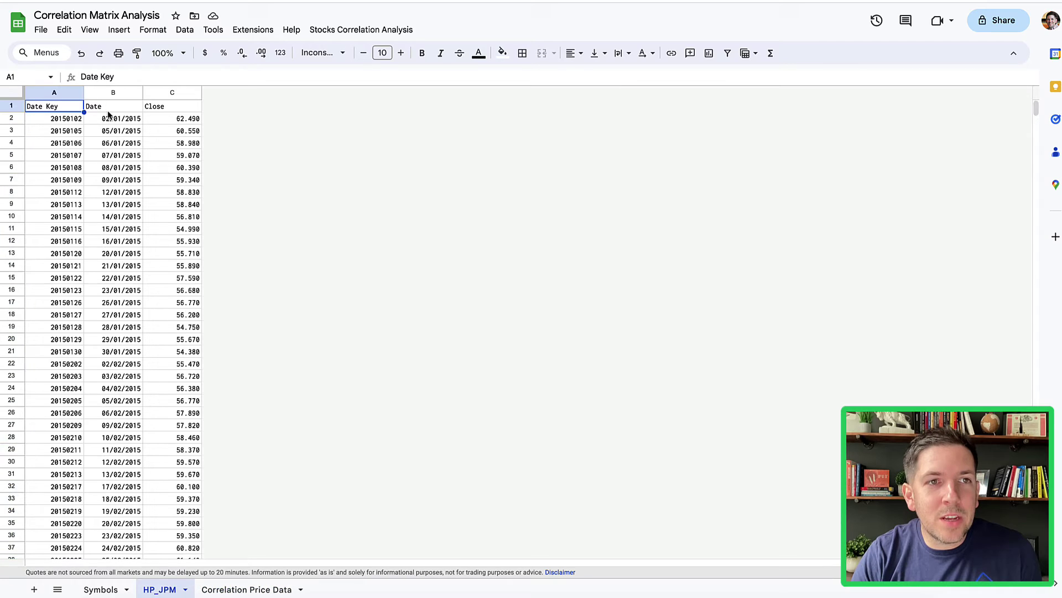
left_click(153, 120)
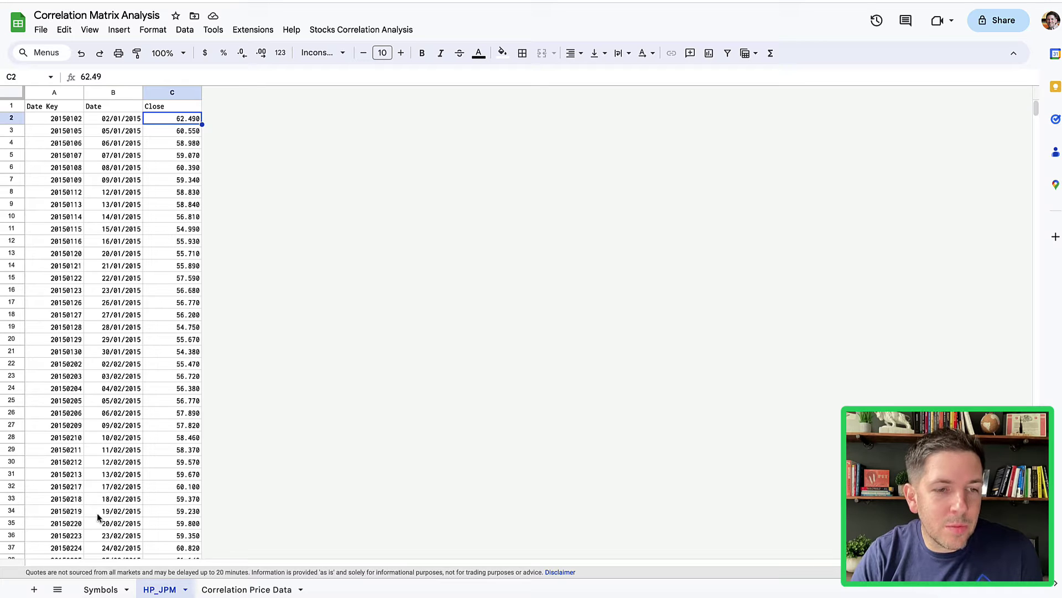
left_click(57, 590)
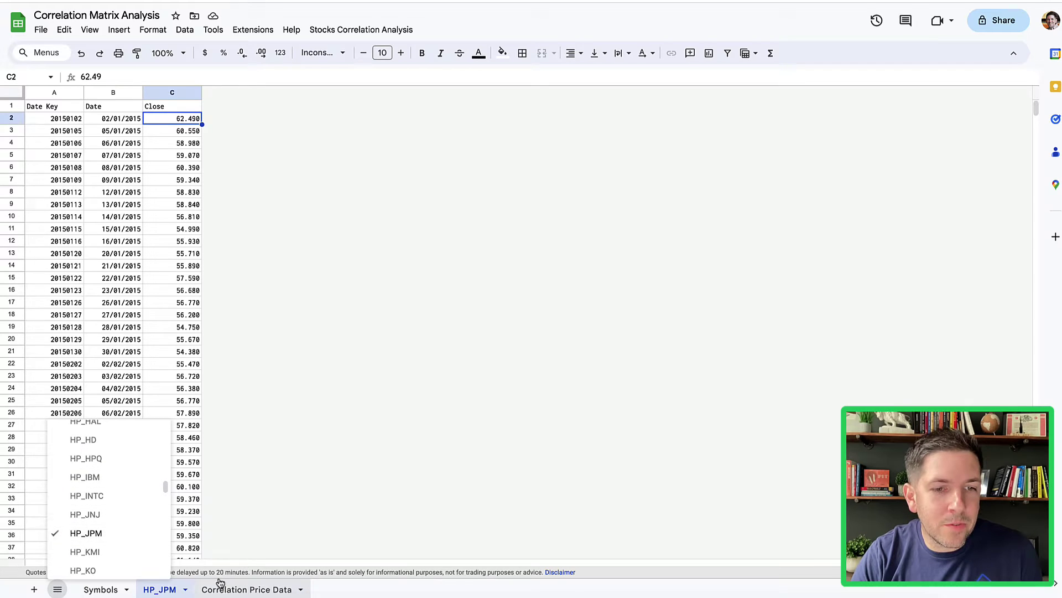
left_click(237, 589)
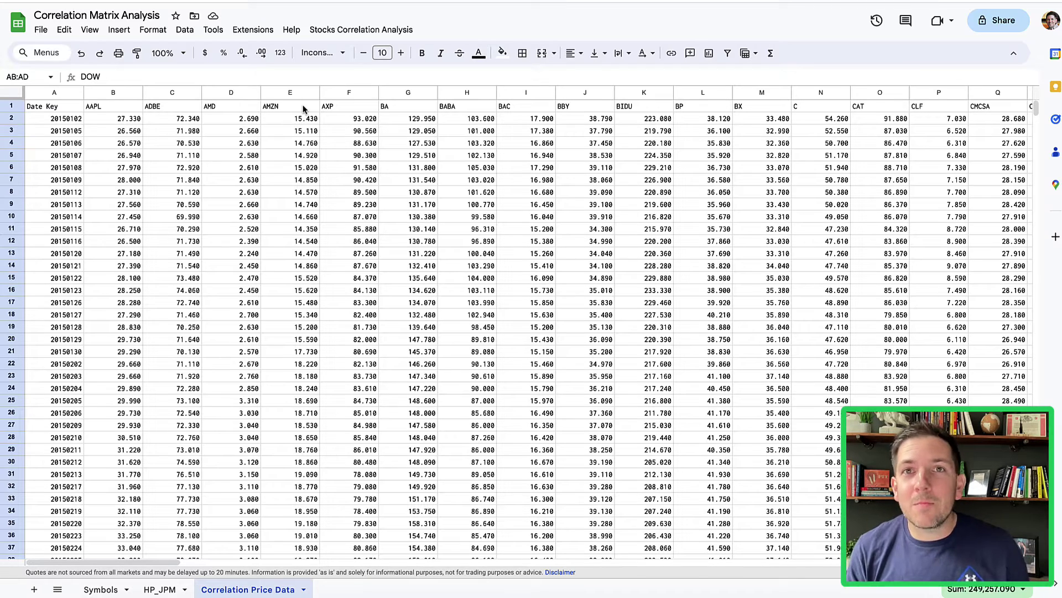
- Inspect the VLOOKUP formula behind the AMZN prices and select the AAPL-to-AMZN headers
left_click_drag(116, 111, 281, 109)
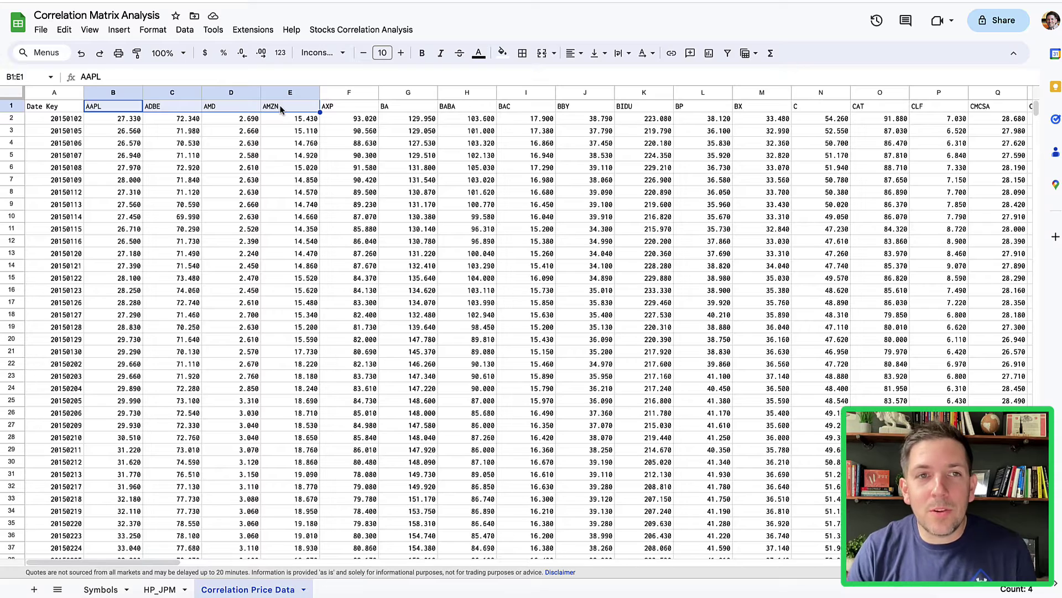
left_click(281, 122)
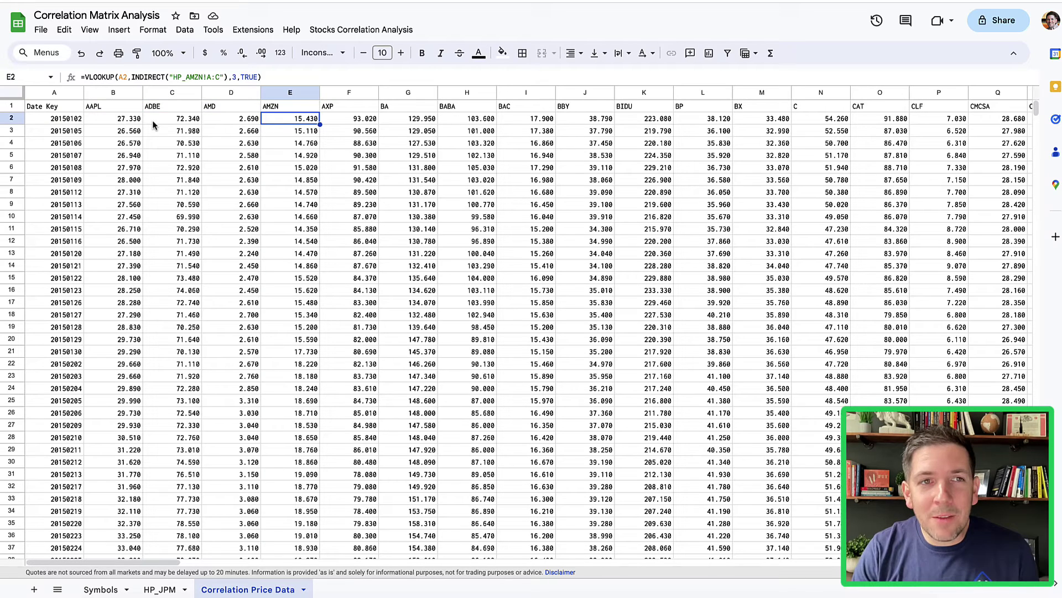
left_click_drag(134, 109, 285, 106)
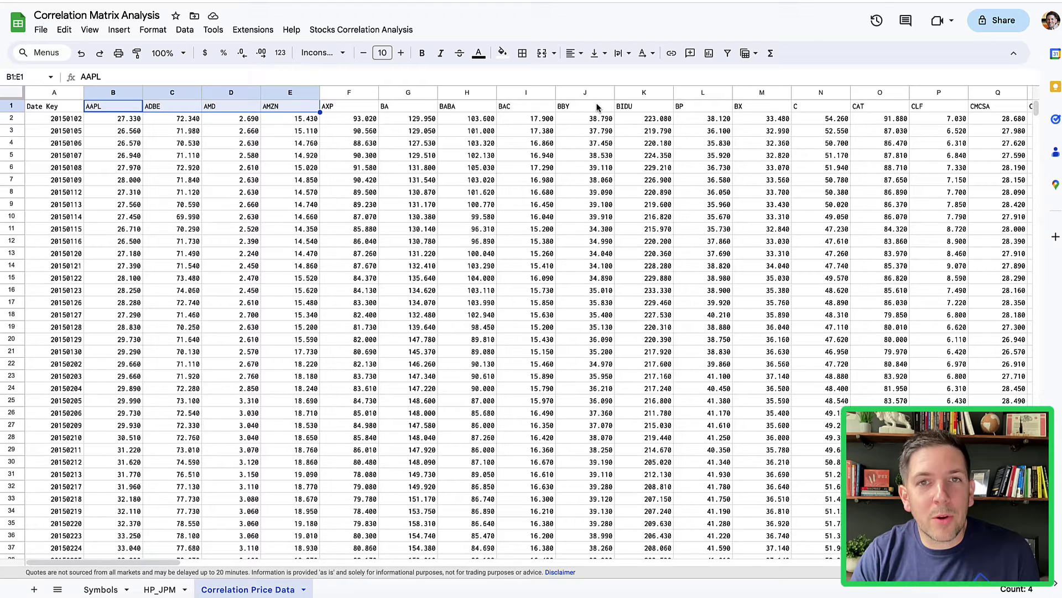
left_click(40, 29)
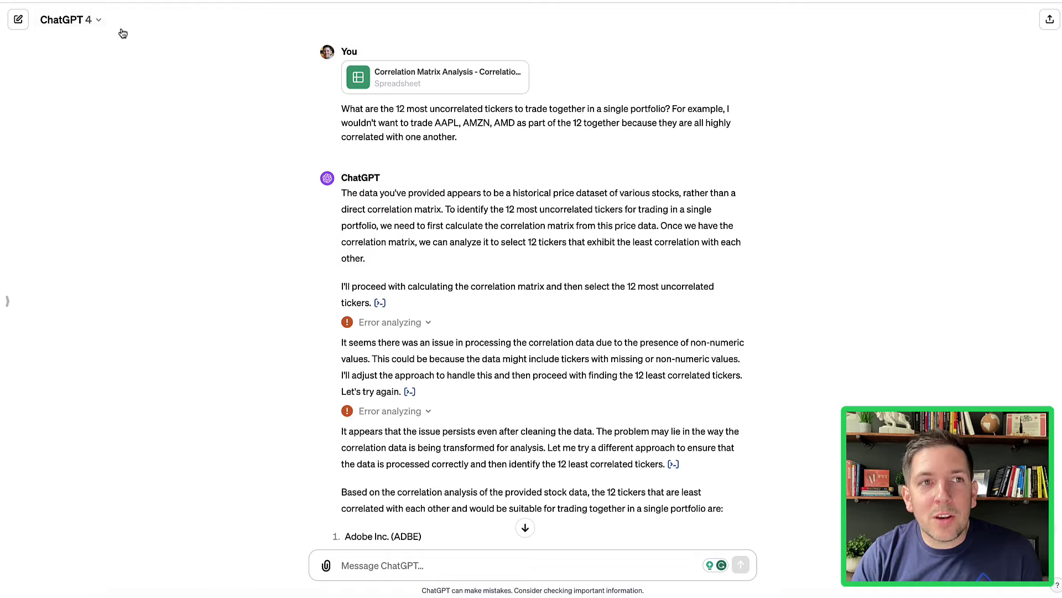
- Read the uncorrelated-tickers question and its example tickers AAPL, AMZN and AMD
mouse_move(535, 122)
left_click_drag(341, 109, 477, 141)
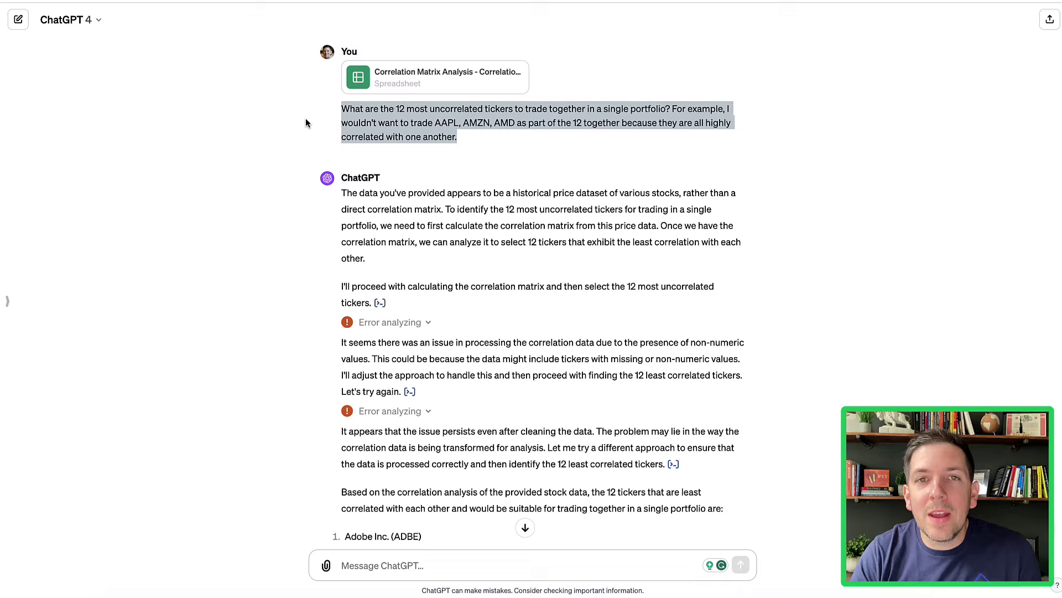
mouse_move(399, 122)
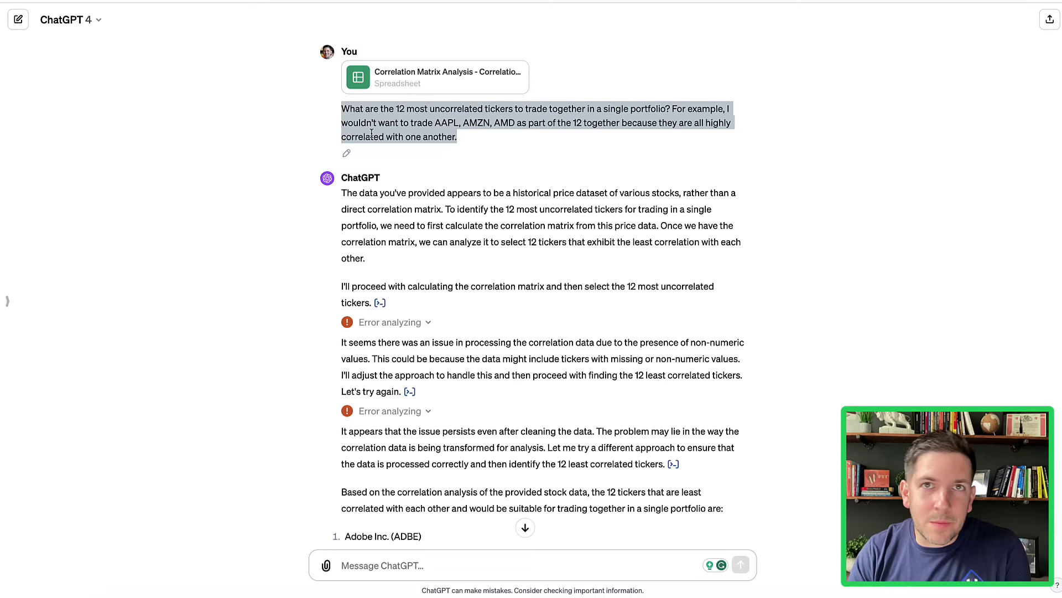
left_click(406, 124)
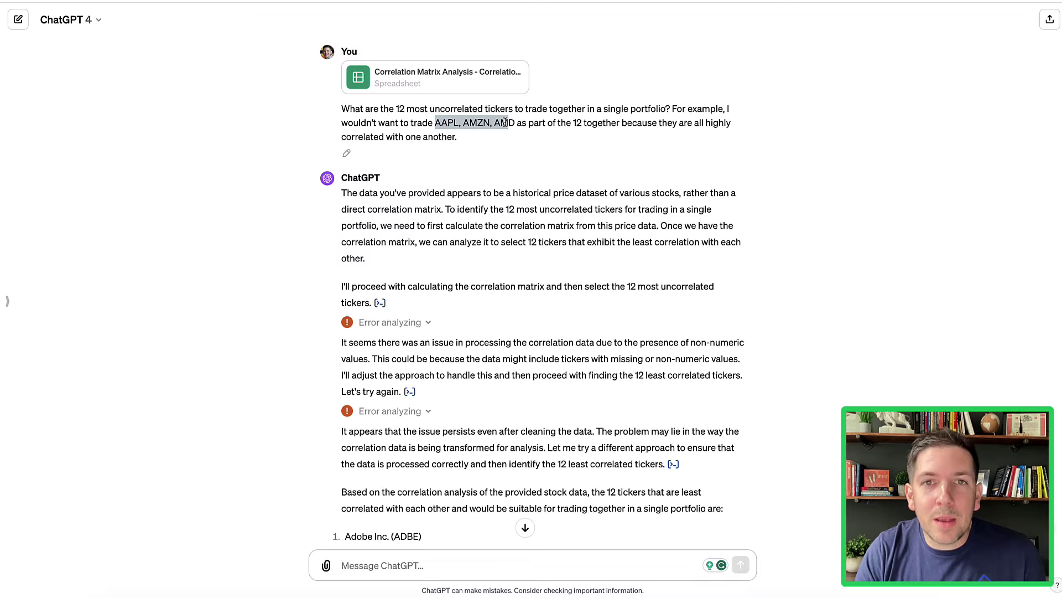
left_click_drag(436, 123, 515, 122)
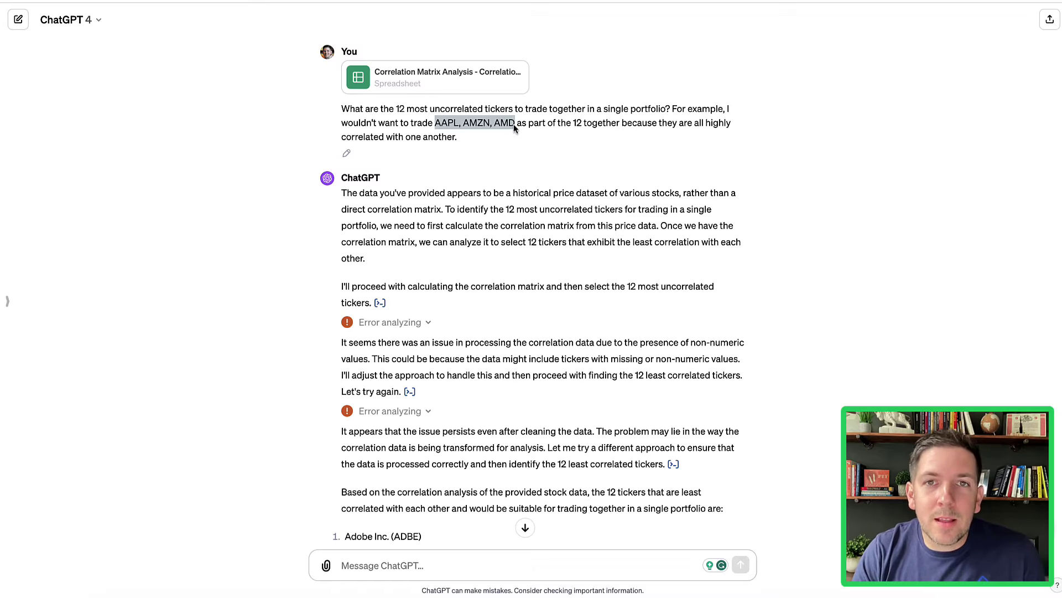
left_click(500, 143)
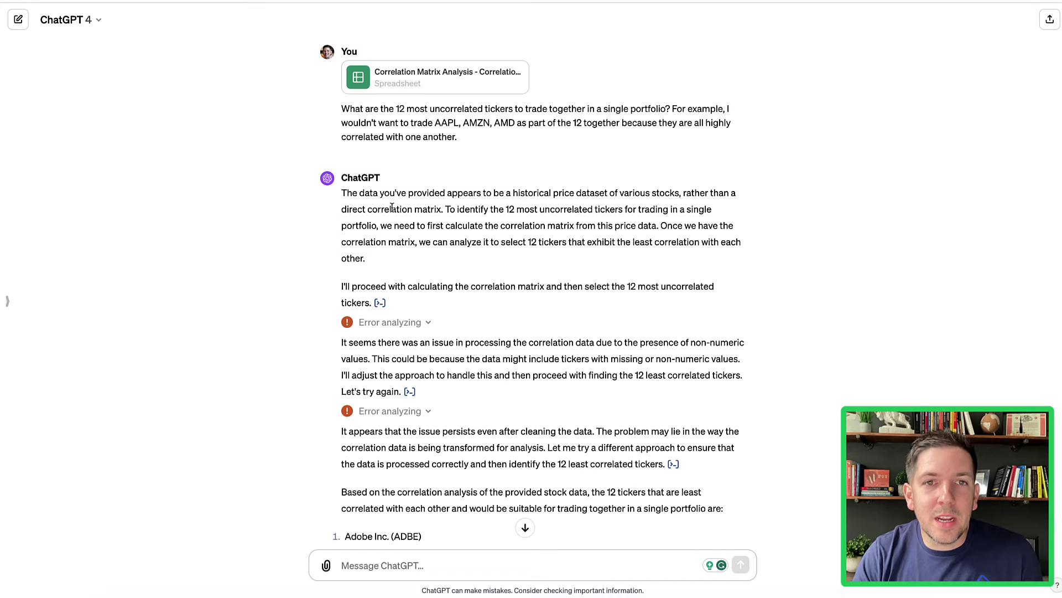
scroll(371, 223, "down", 2)
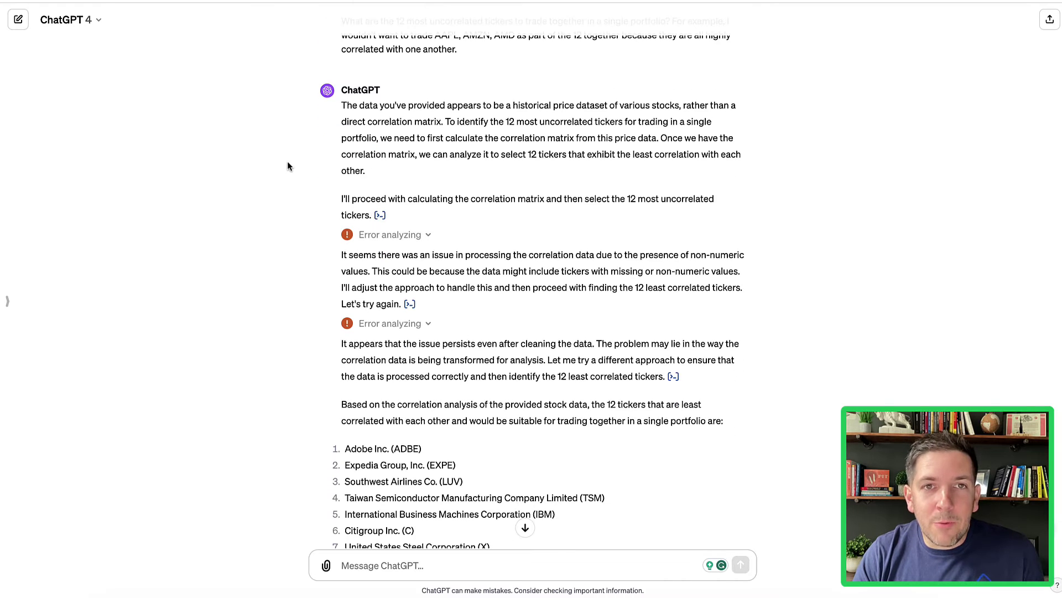
scroll(288, 162, "down", 2)
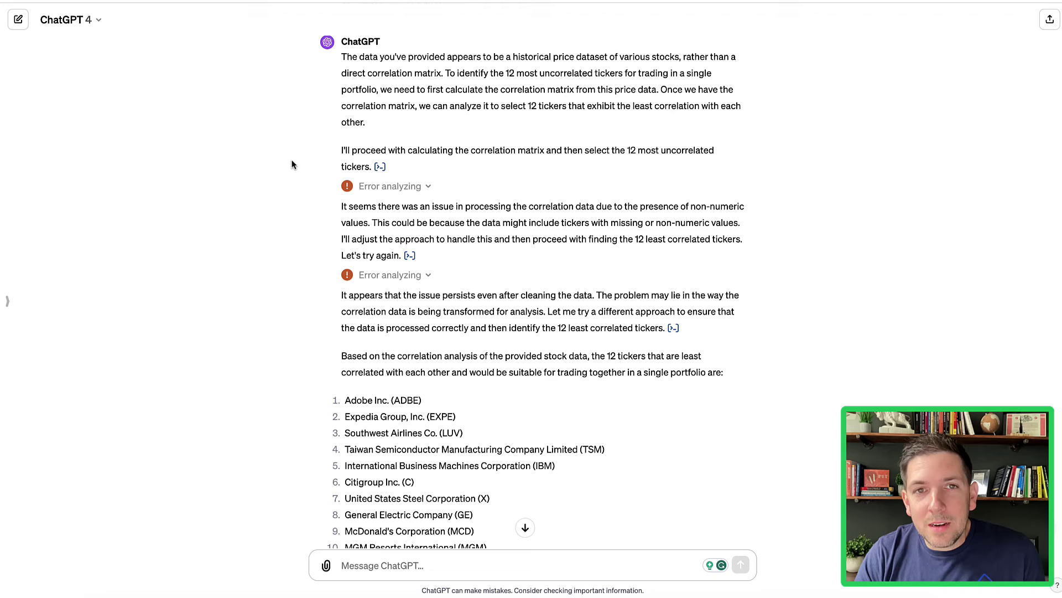
- Review the Python analysis code and ChatGPT's note about non-numeric values in the data
left_click(379, 168)
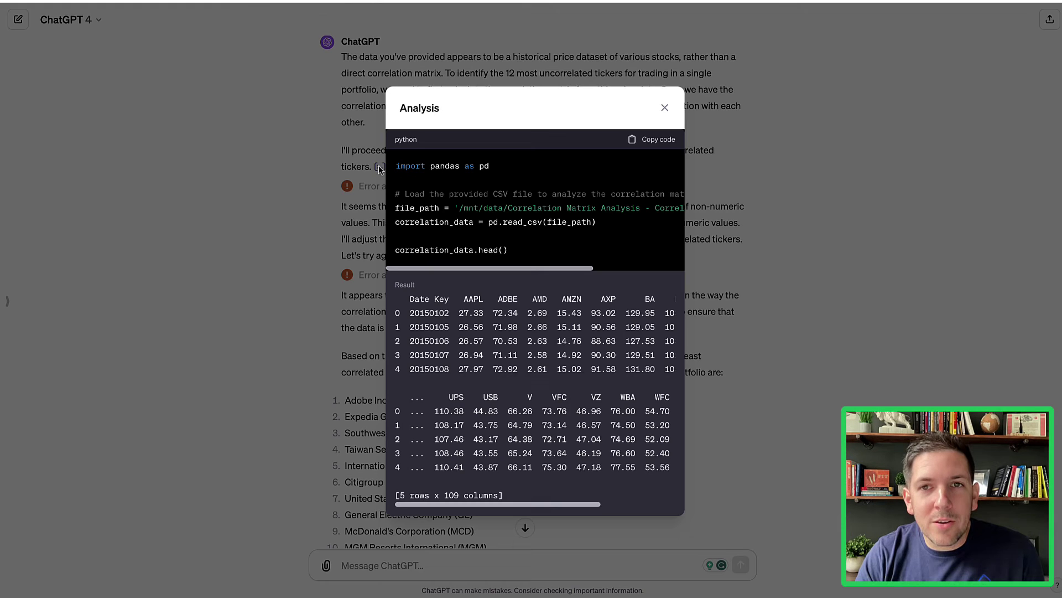
left_click(665, 107)
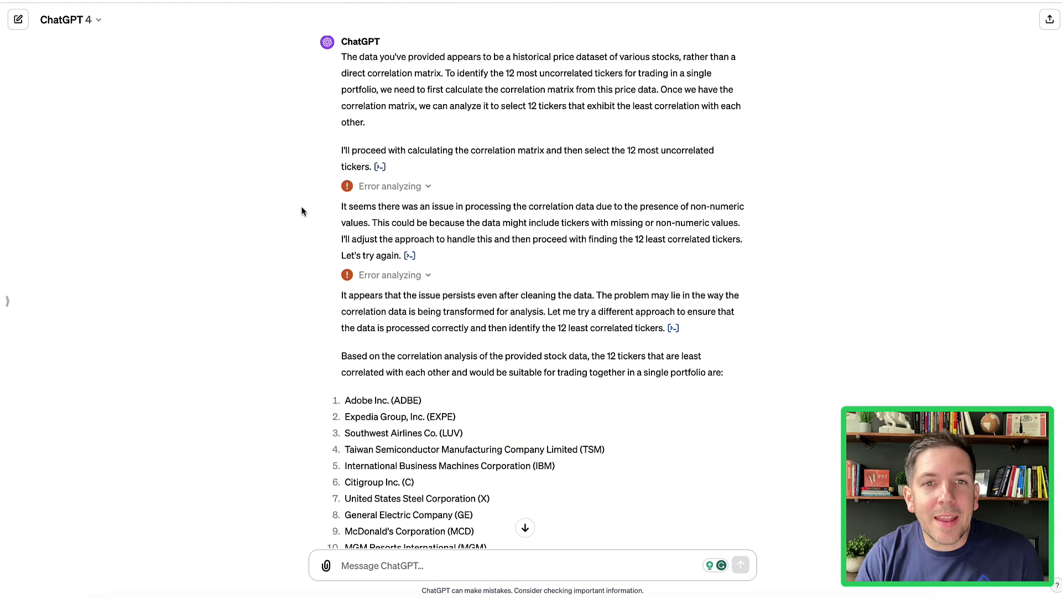
scroll(270, 218, "down", 1)
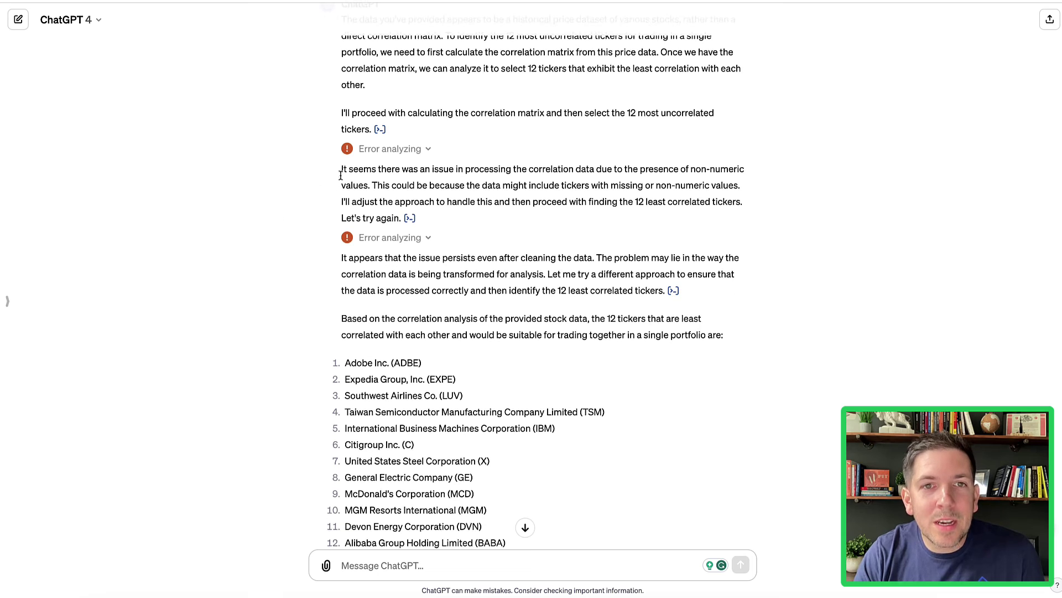
left_click_drag(341, 169, 429, 215)
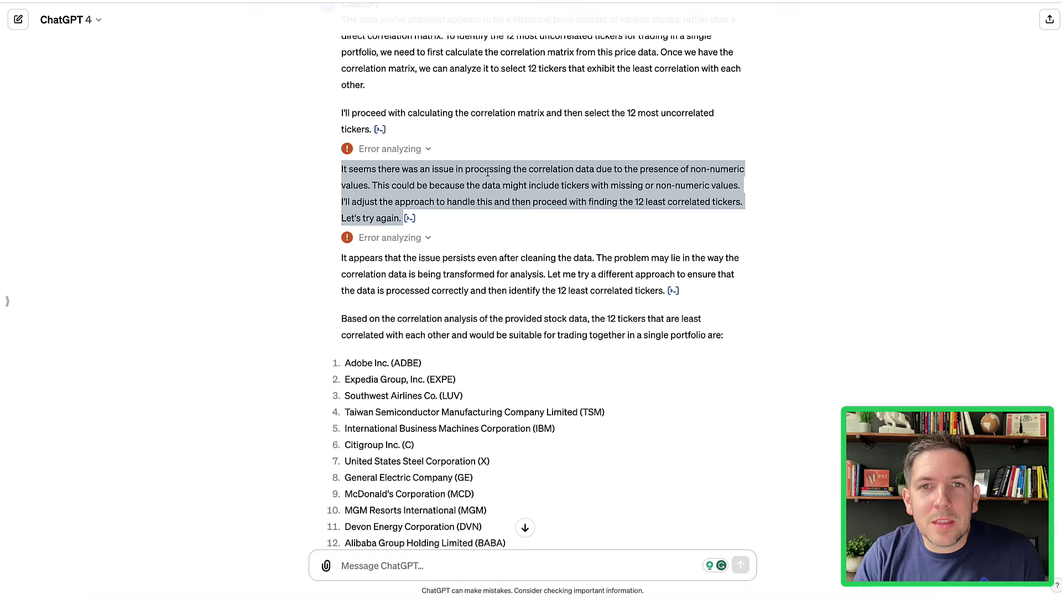
left_click(665, 173)
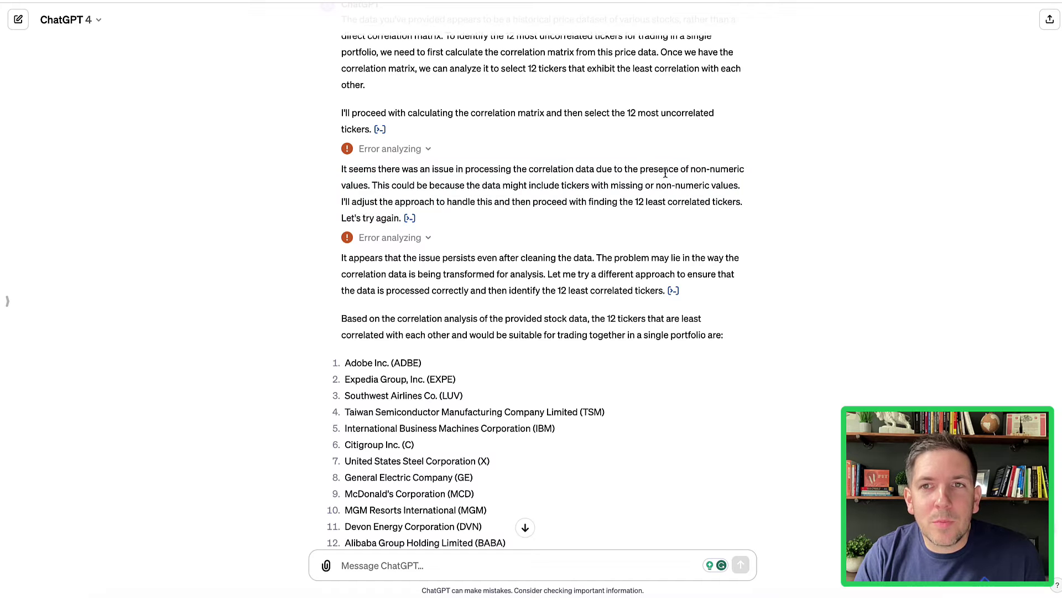
left_click_drag(690, 170, 370, 185)
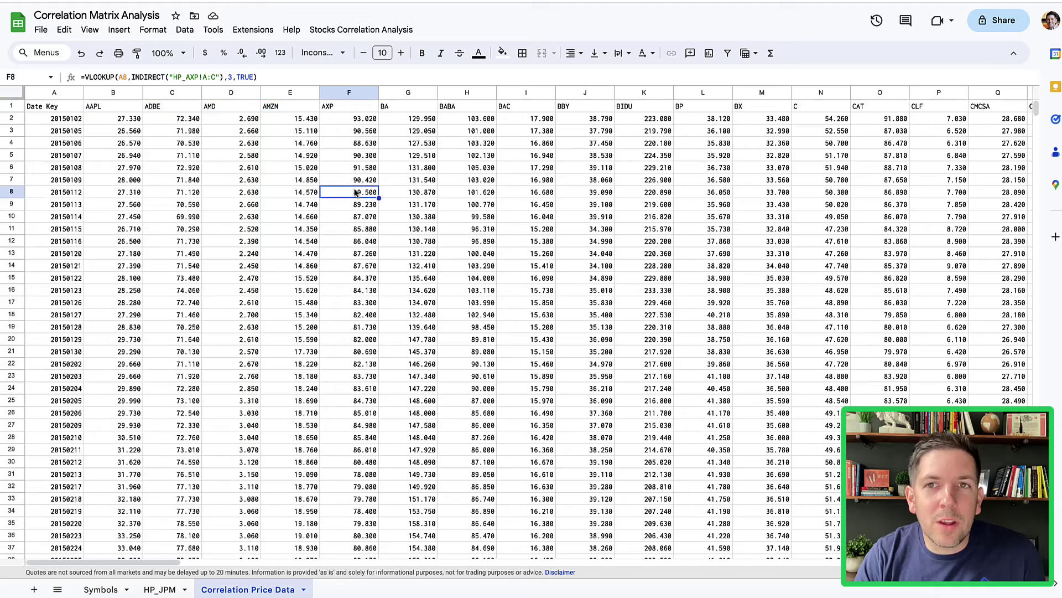
scroll(354, 193, "right", 5)
scroll(354, 192, "right", 7)
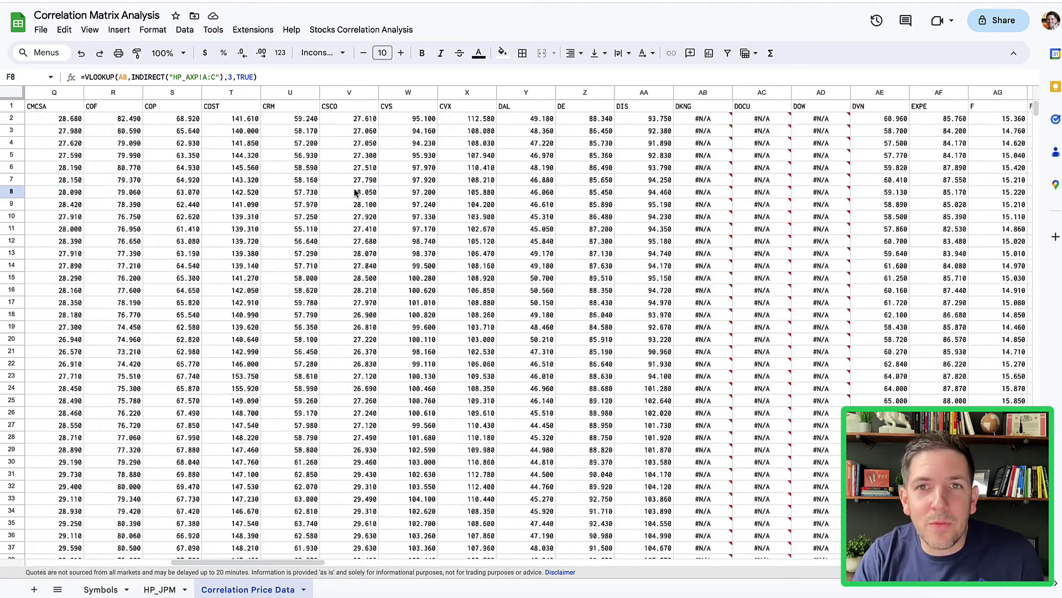
scroll(355, 193, "right", 2)
scroll(354, 193, "right", 3)
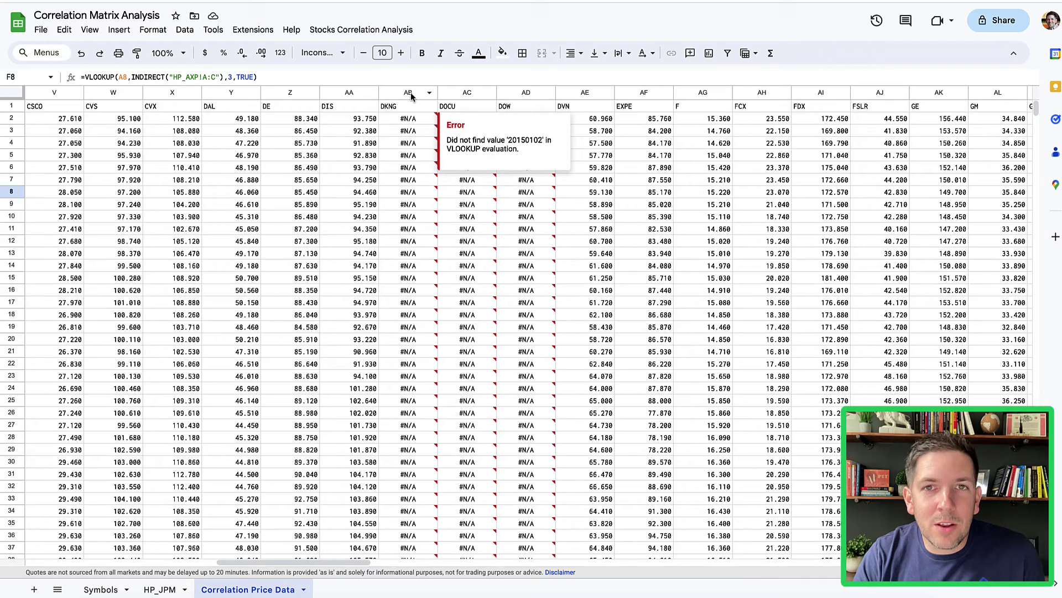
left_click_drag(410, 93, 526, 93)
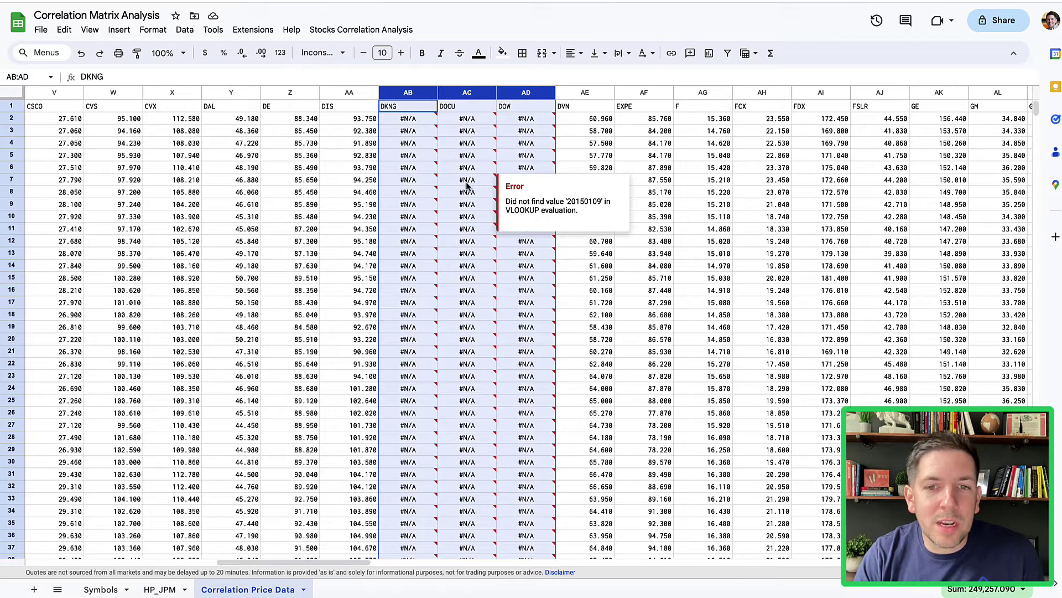
left_click(461, 132)
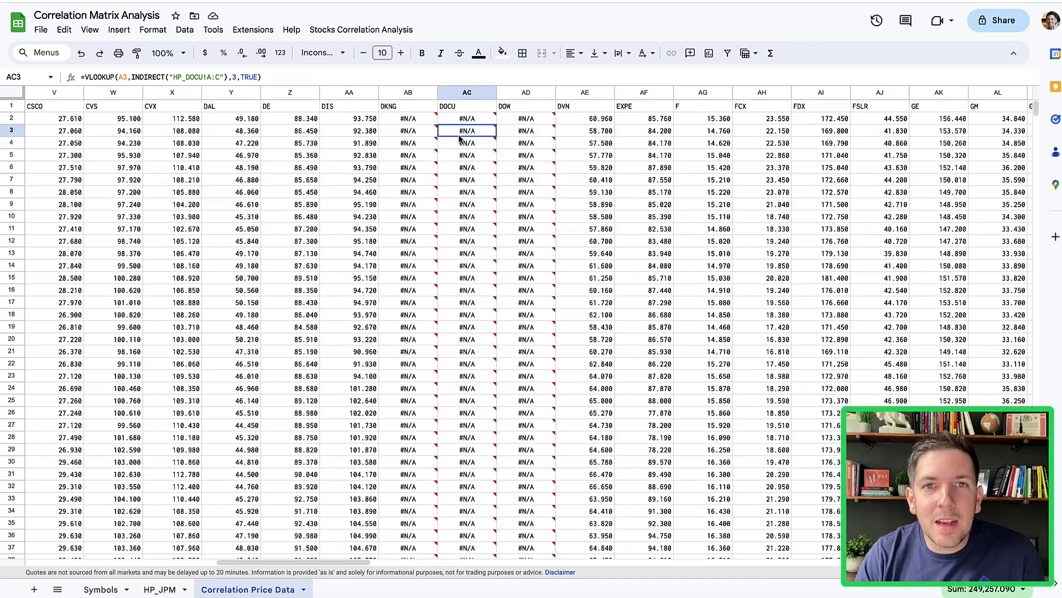
mouse_move(467, 119)
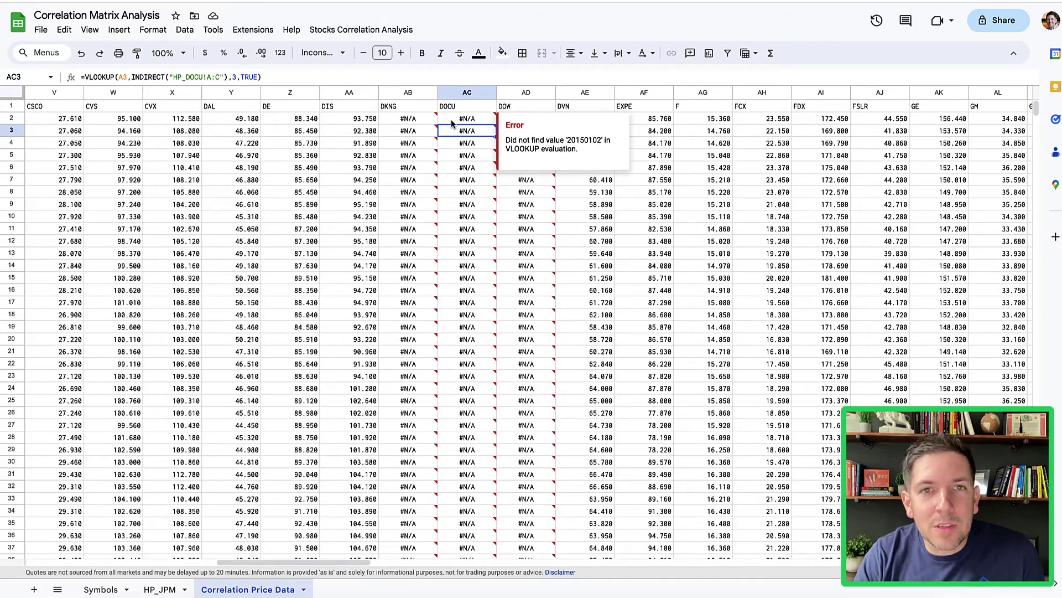
scroll(451, 119, "left", 10)
scroll(452, 121, "left", 10)
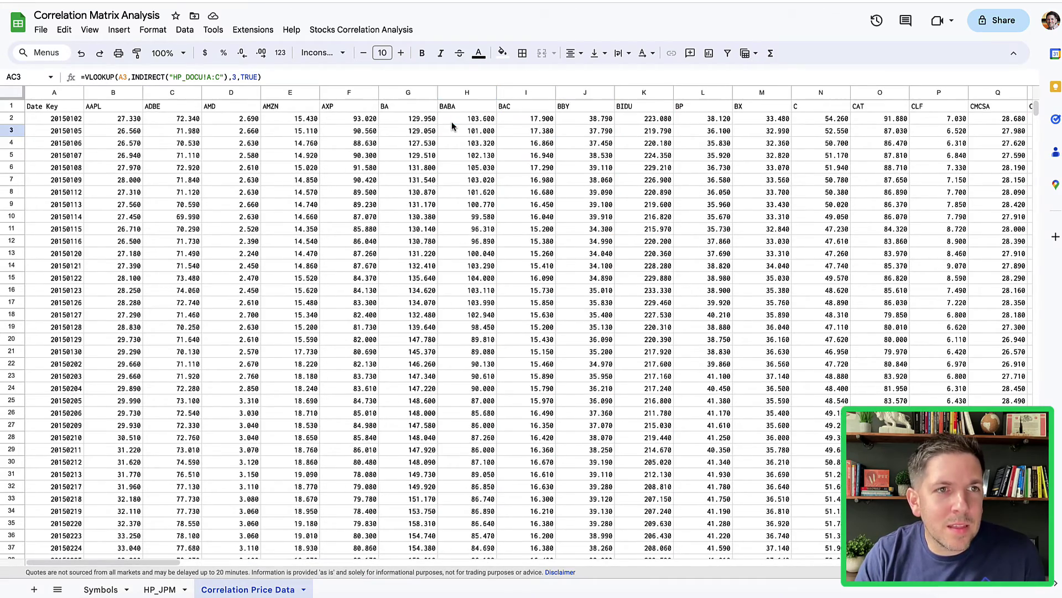
scroll(451, 121, "right", 3)
scroll(452, 121, "right", 4)
scroll(451, 122, "right", 3)
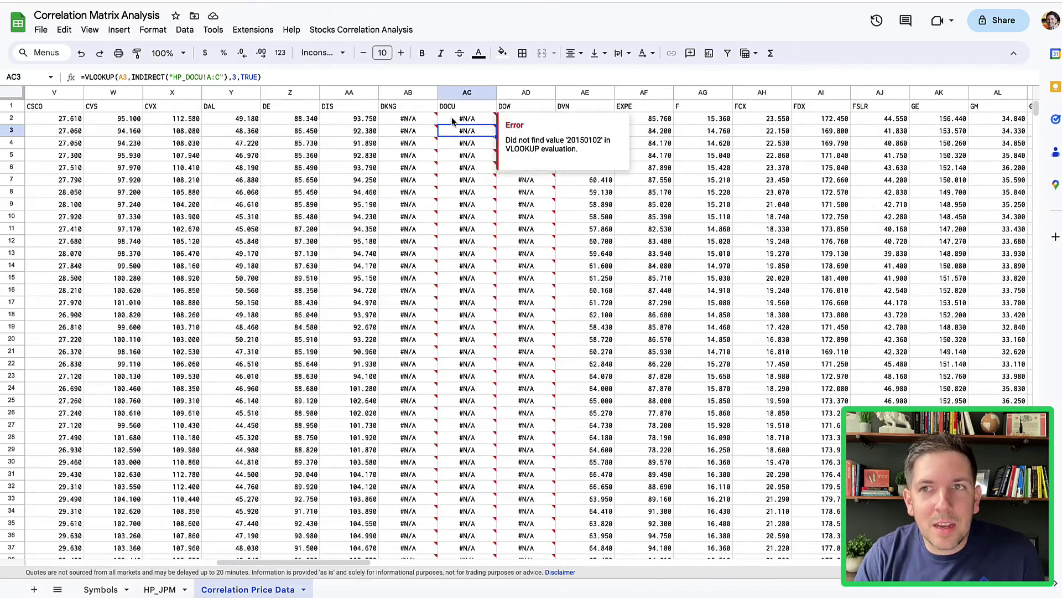
scroll(452, 117, "right", 4)
scroll(451, 117, "right", 4)
scroll(451, 117, "right", 4)
scroll(452, 117, "right", 4)
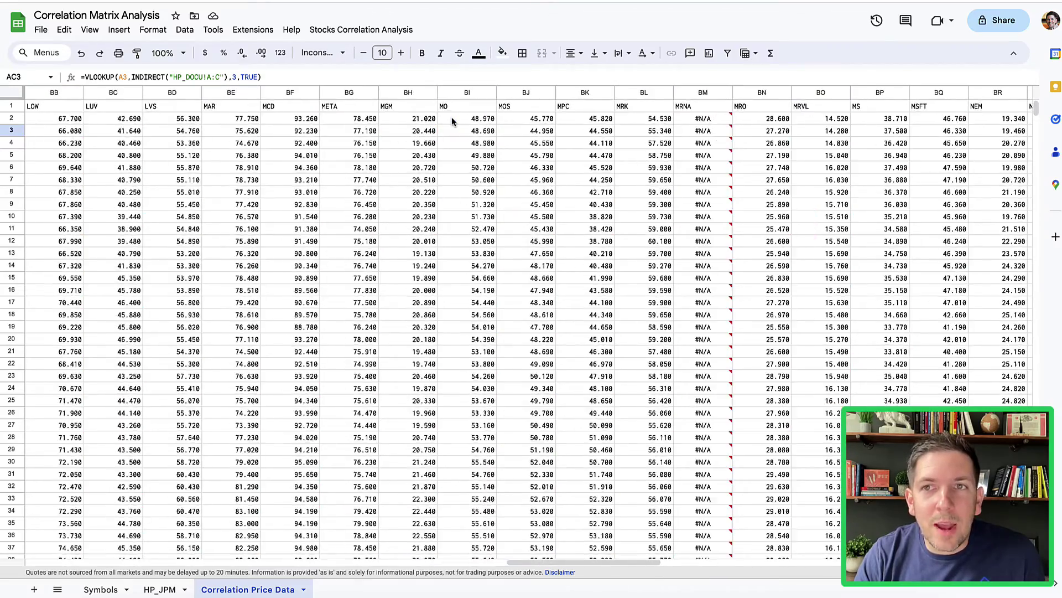
scroll(683, 121, "right", 4)
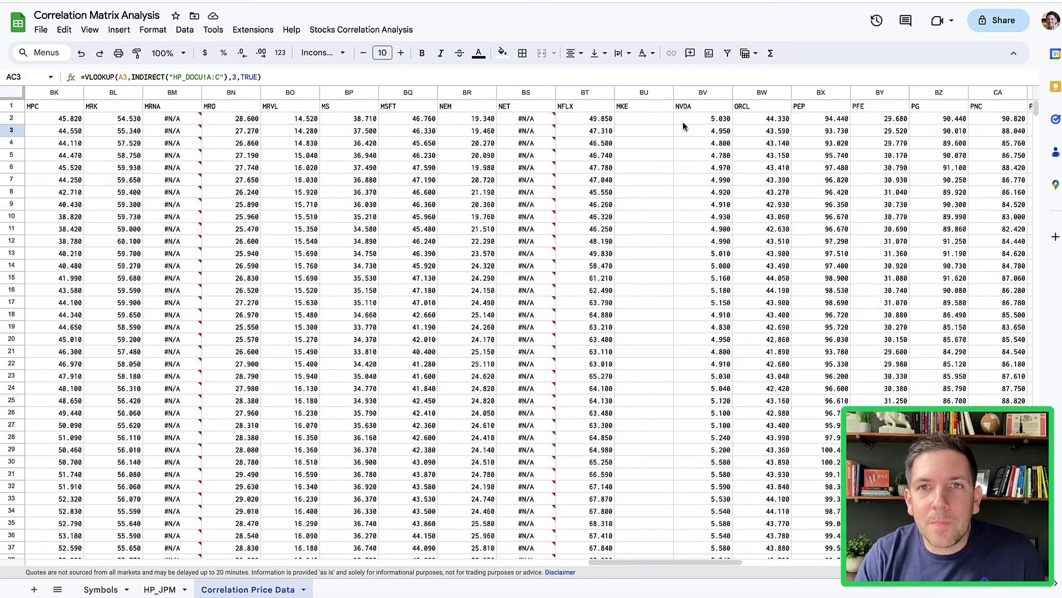
scroll(504, 119, "right", 2)
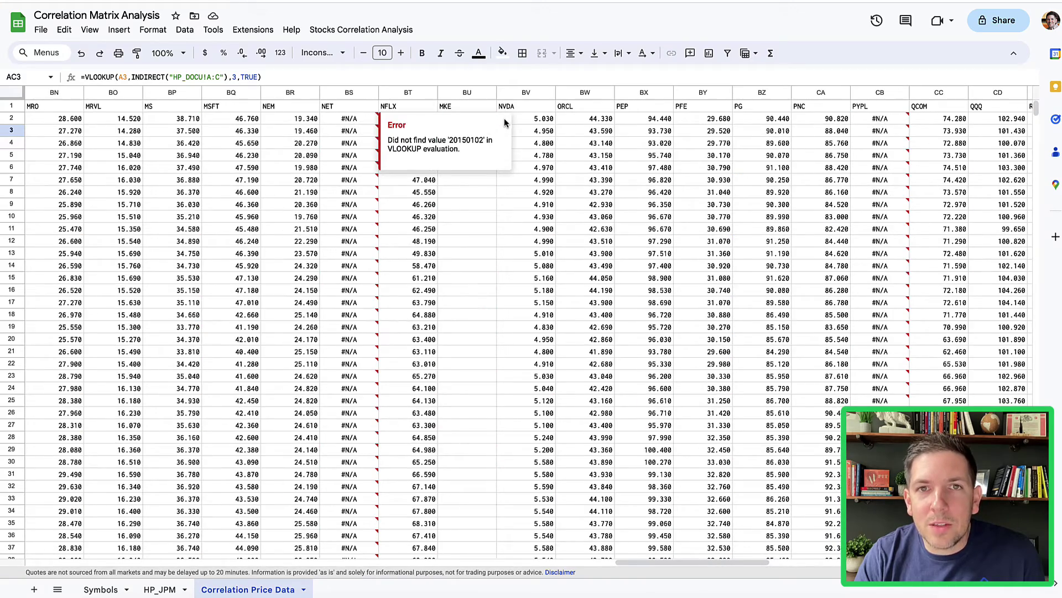
left_click(472, 98)
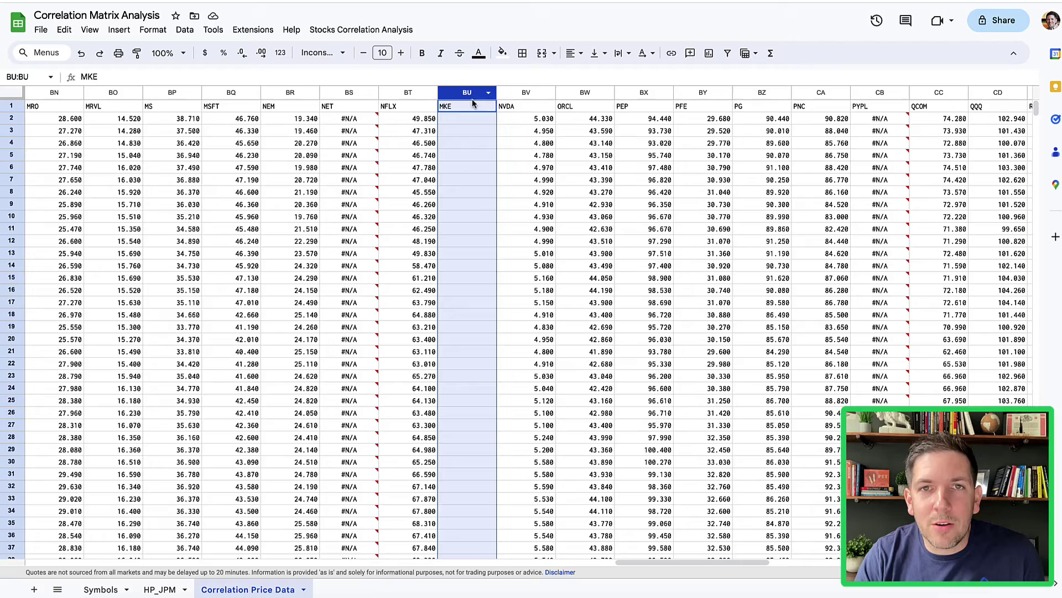
scroll(545, 158, "right", 3)
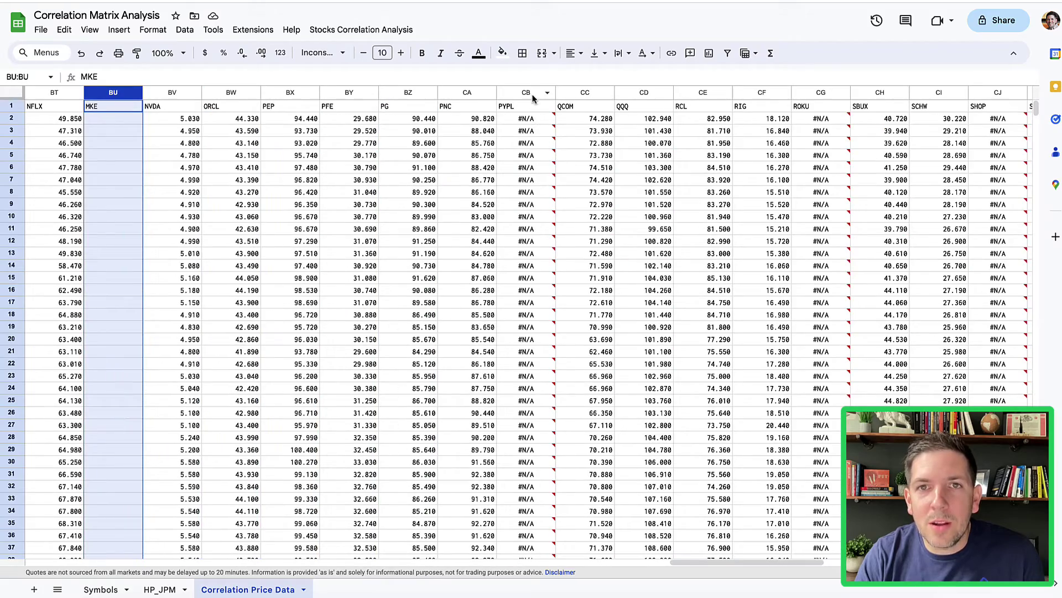
scroll(547, 152, "right", 2)
scroll(715, 103, "right", 2)
scroll(715, 117, "right", 1)
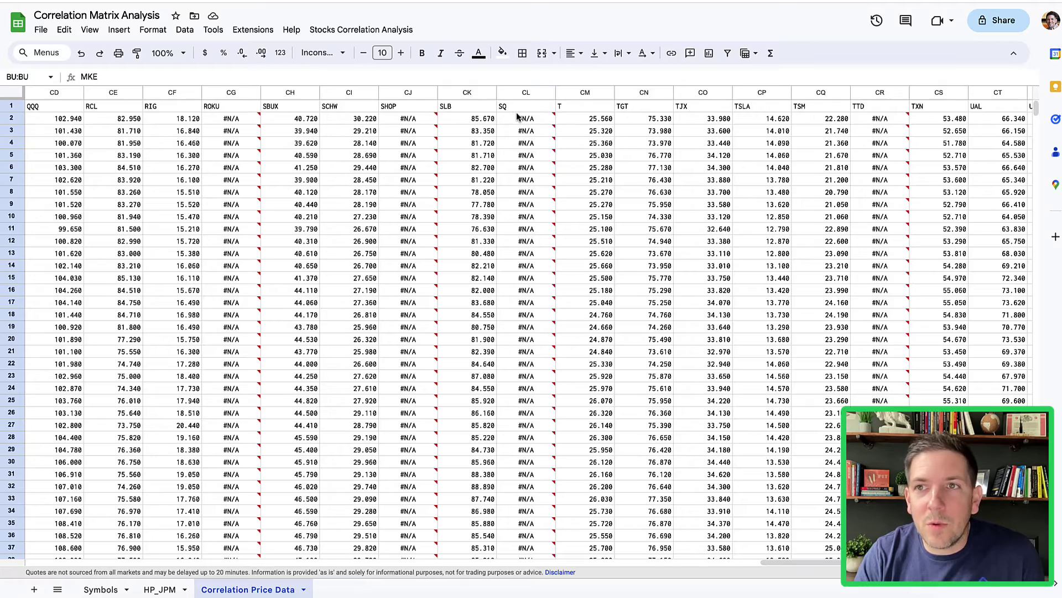
mouse_move(525, 119)
scroll(516, 112, "left", 10)
scroll(516, 112, "left", 10)
scroll(517, 113, "left", 10)
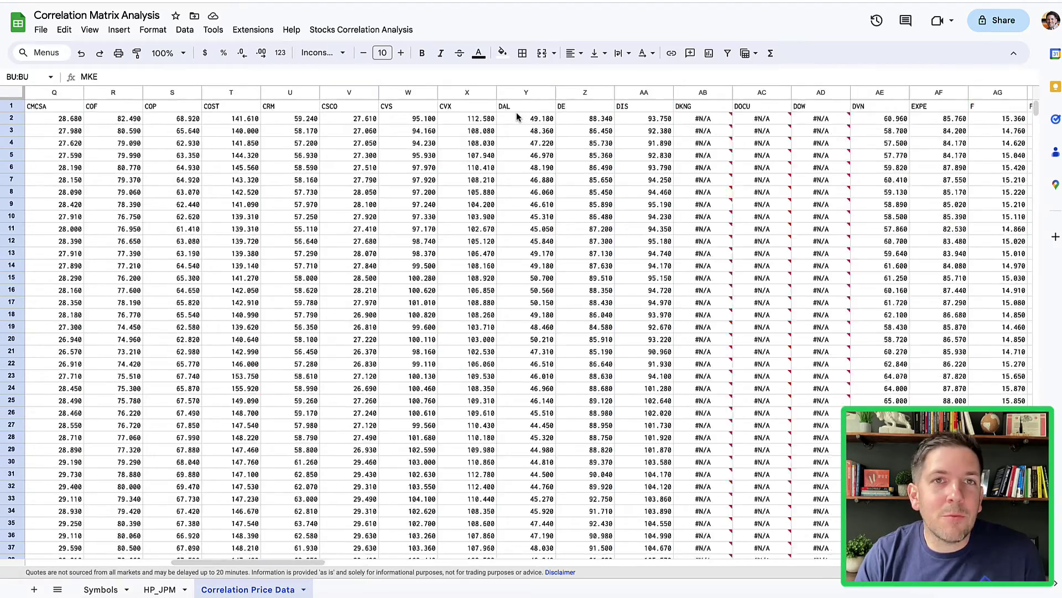
scroll(516, 112, "left", 10)
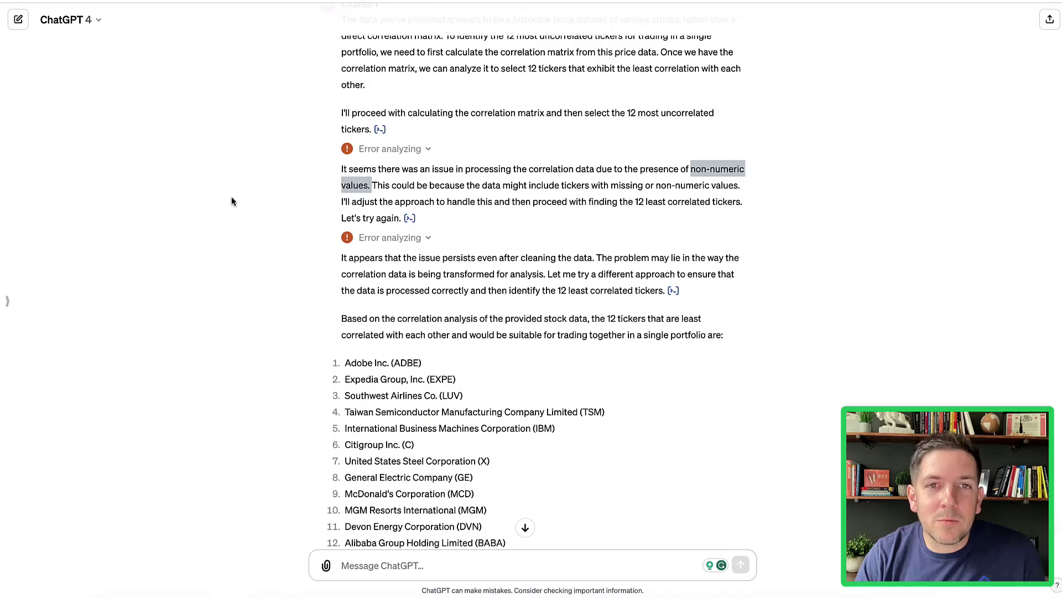
left_click(240, 227)
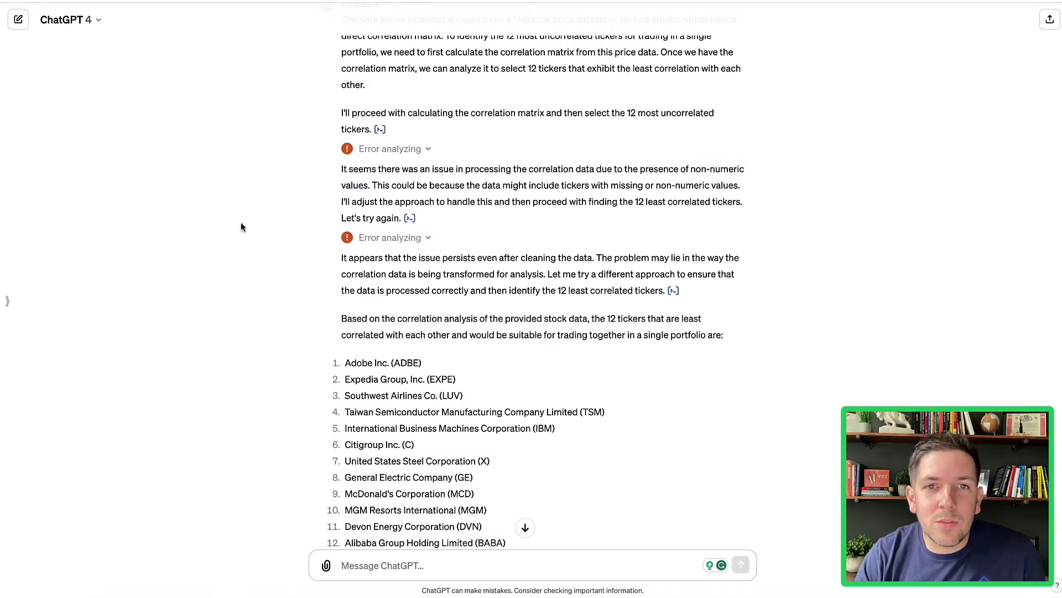
scroll(395, 270, "down", 1)
scroll(391, 273, "down", 1)
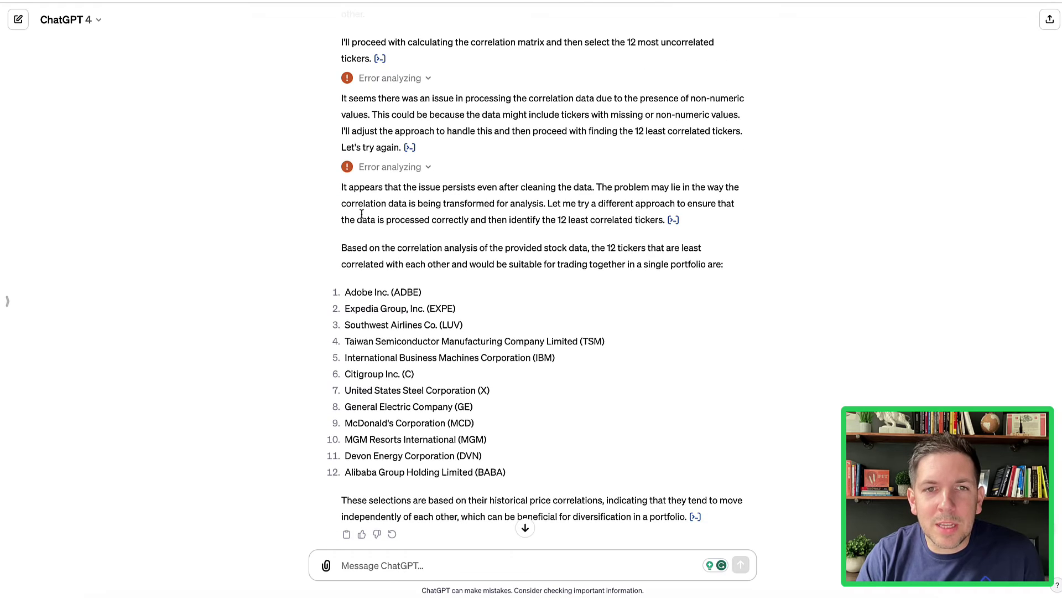
scroll(391, 214, "down", 1)
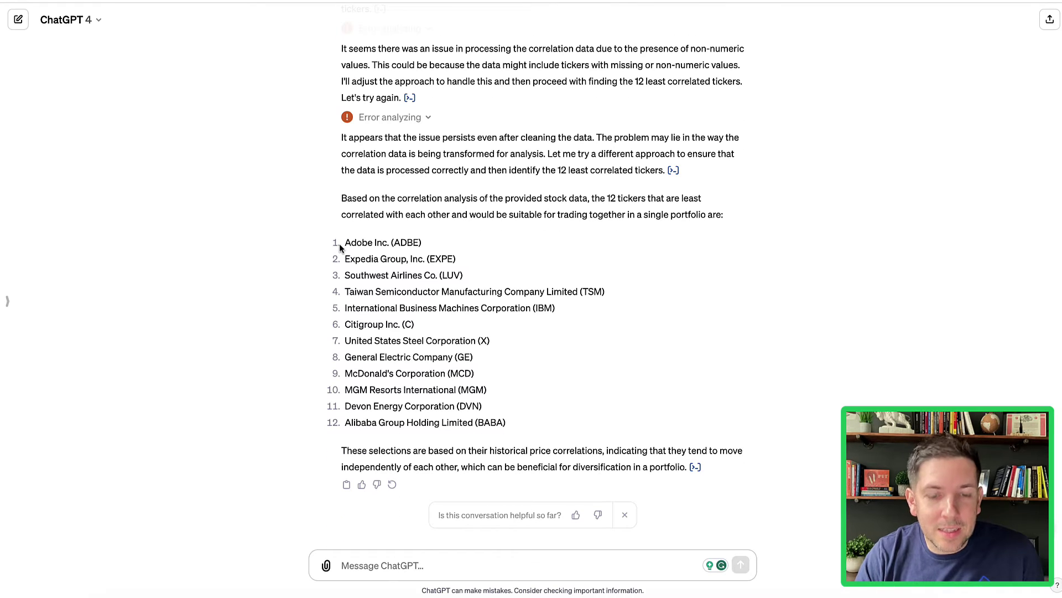
mouse_move(339, 243)
left_mouse_down()
mouse_move(347, 227)
mouse_move(308, 374)
mouse_move(359, 448)
left_mouse_up()
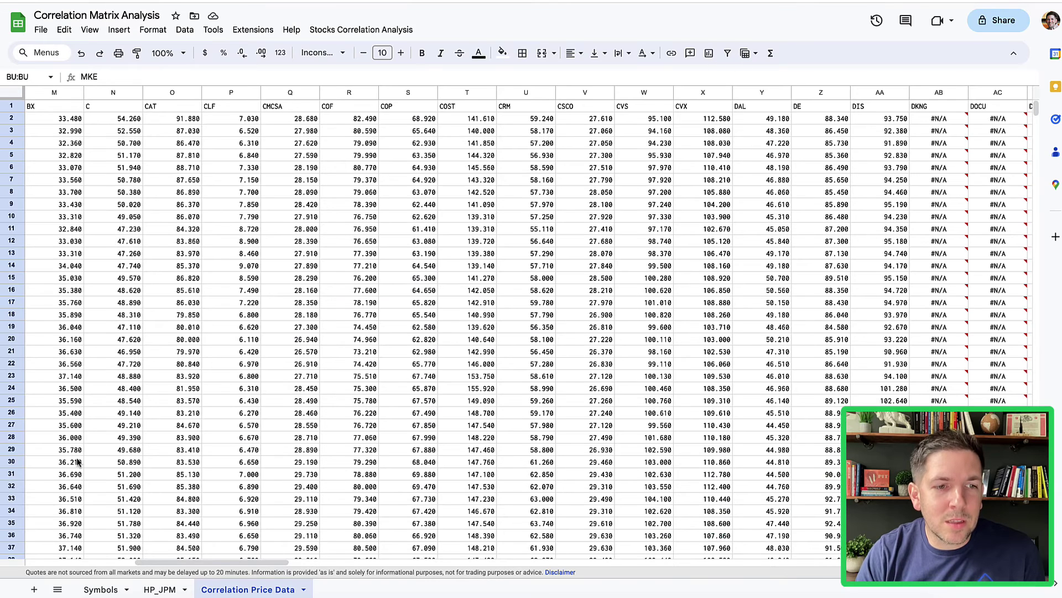
- Bring up the Symbols sheet with the list of ticker symbols
left_click(101, 589)
scroll(117, 279, "down", 1)
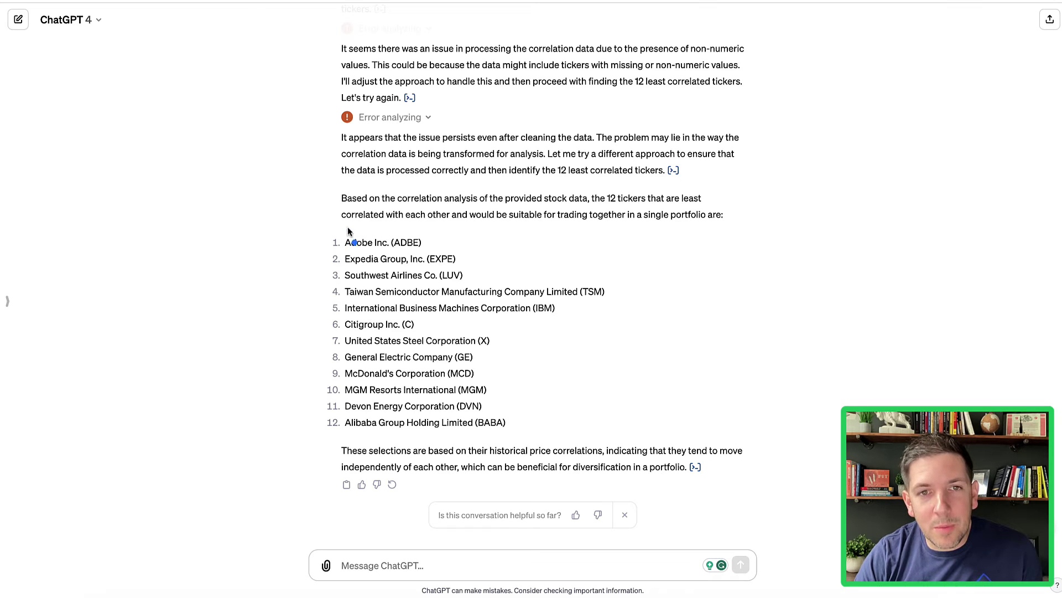
left_click_drag(350, 226, 350, 448)
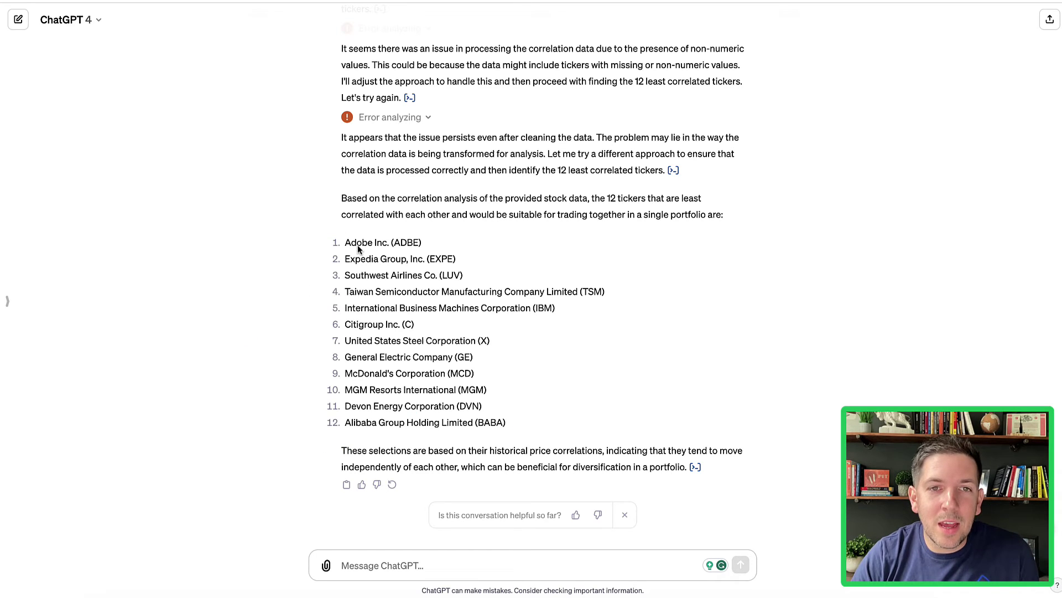
mouse_move(352, 226)
left_mouse_down()
mouse_move(318, 430)
mouse_move(342, 430)
left_mouse_up()
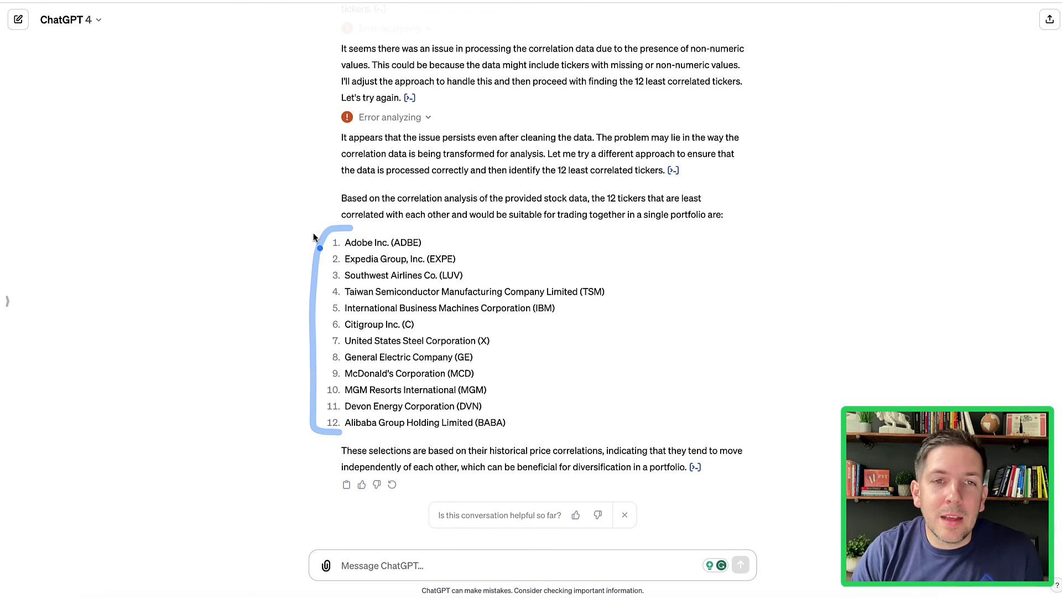
mouse_move(285, 251)
left_mouse_down()
mouse_move(308, 224)
mouse_move(261, 241)
mouse_move(283, 264)
left_mouse_up()
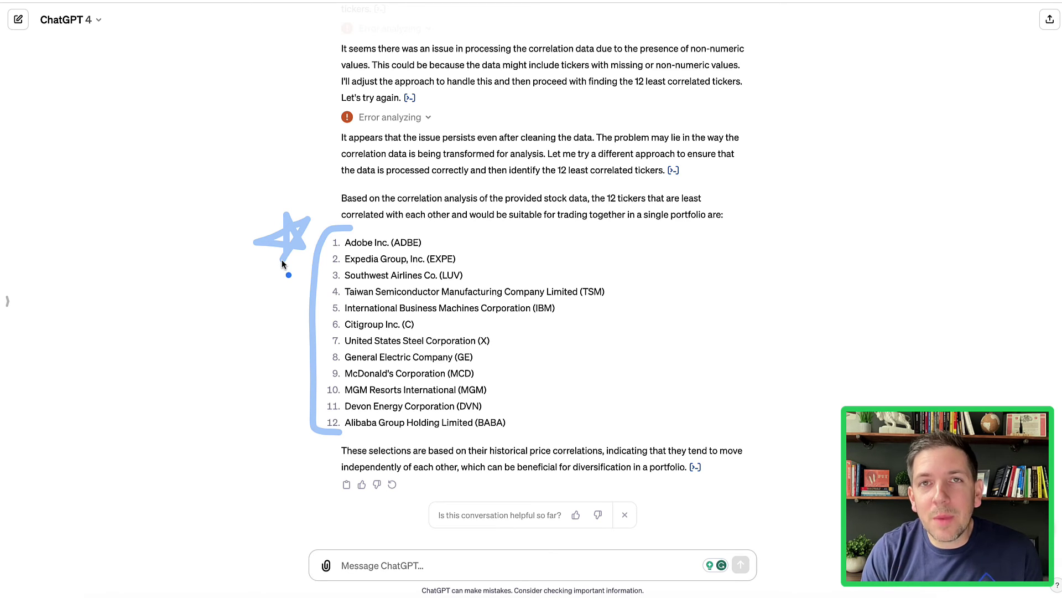